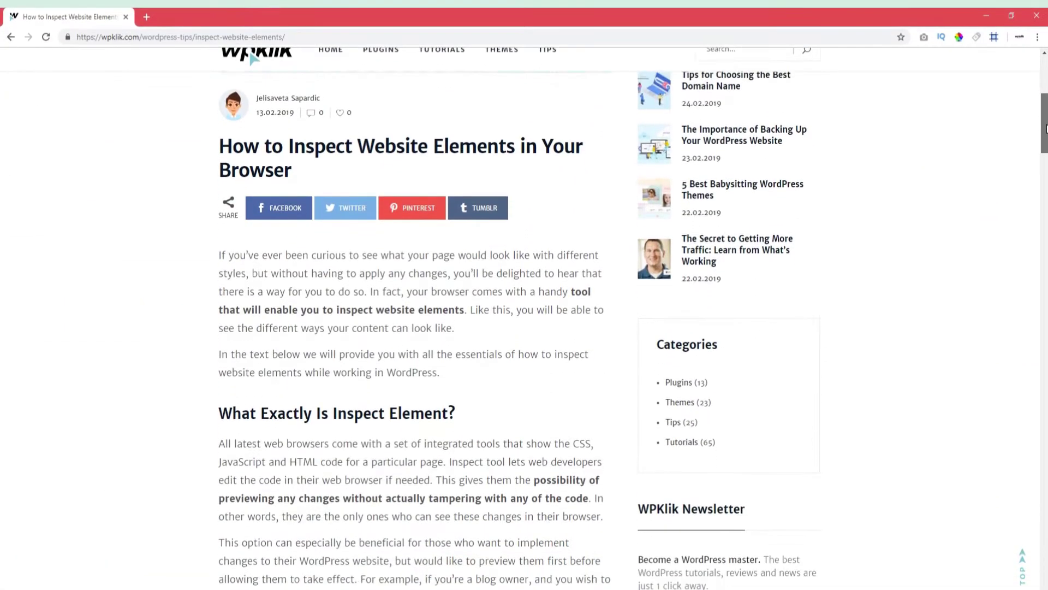
pyautogui.moveTo(1044, 125); pyautogui.dragTo(1044, 154)
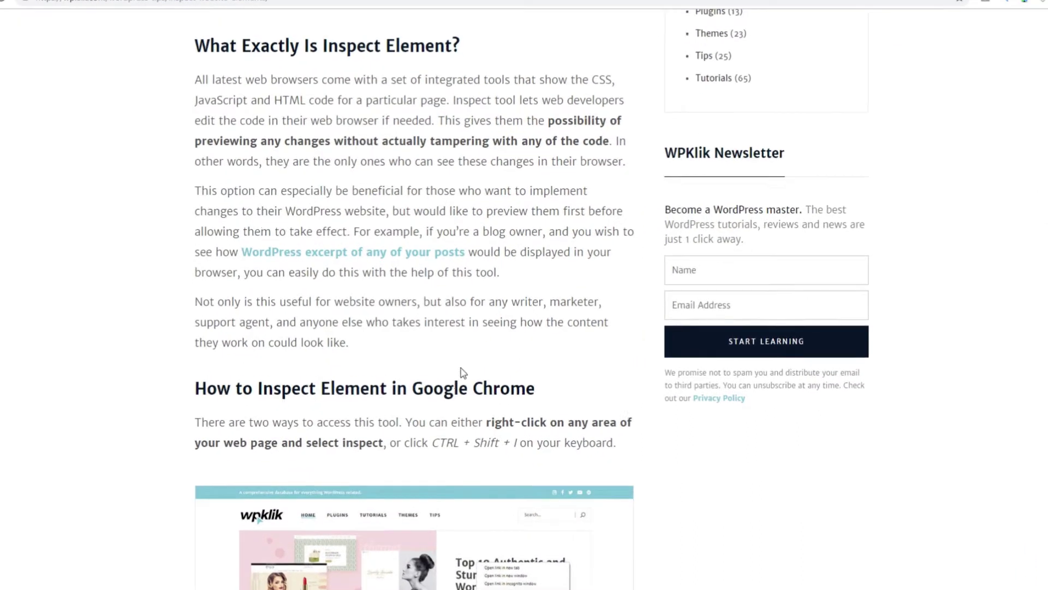
# Inspect the article's paragraph text to open the DevTools Elements panel.
pyautogui.rightClick(535, 277)
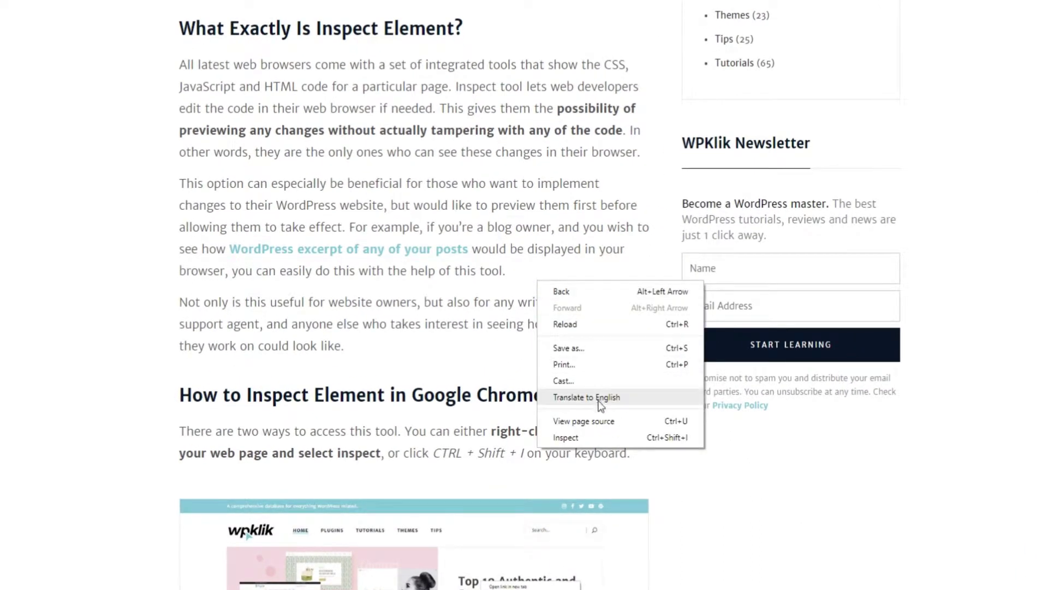
pyautogui.click(597, 436)
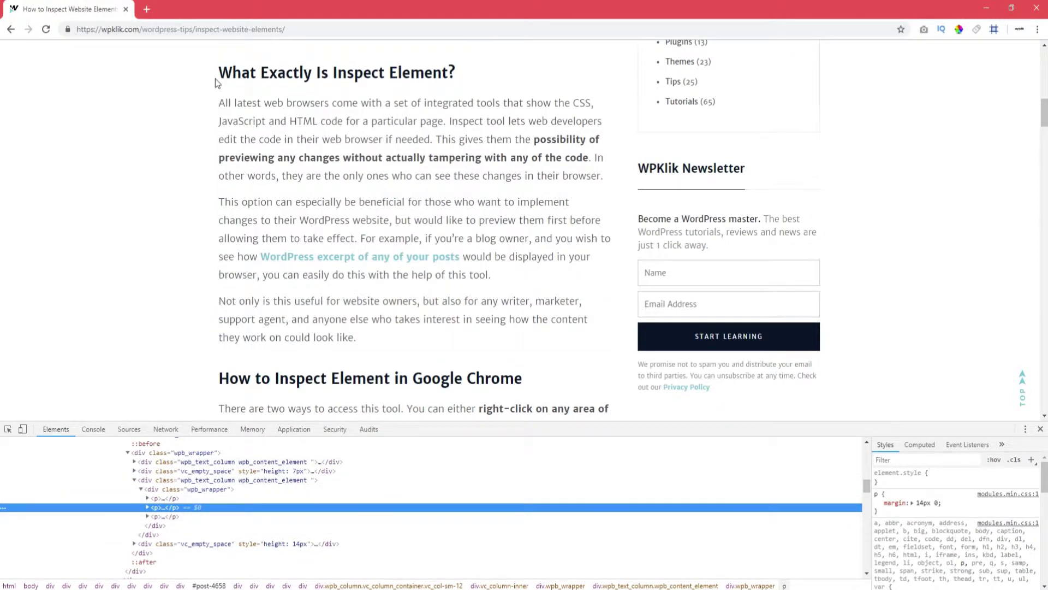
# Inspect the 'What Exactly Is Inspect Element?' heading to reveal its h2 node.
pyautogui.moveTo(215, 73); pyautogui.dragTo(463, 73)
pyautogui.rightClick(450, 74)
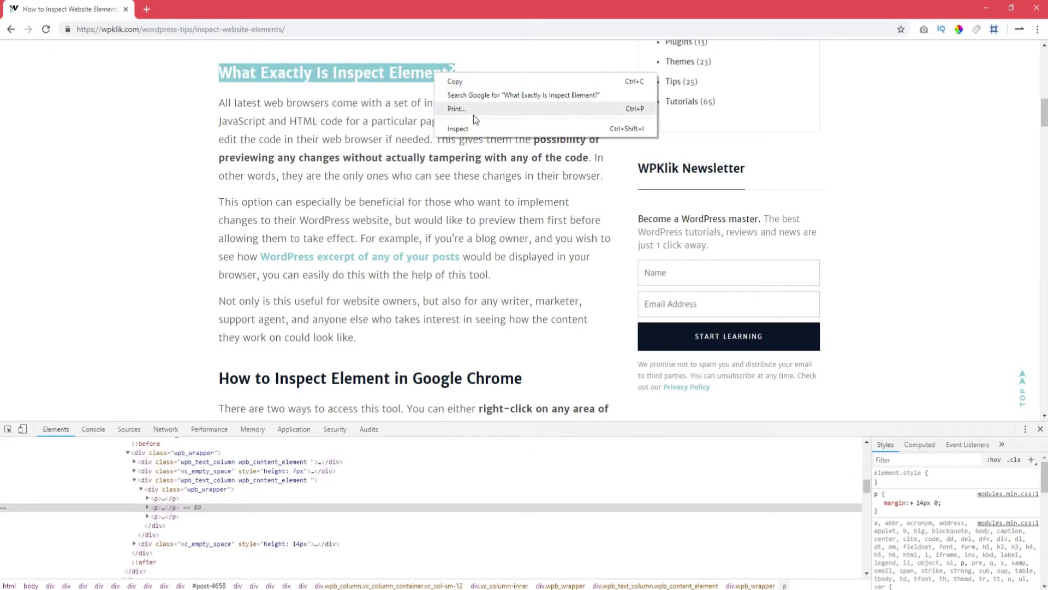
pyautogui.click(458, 128)
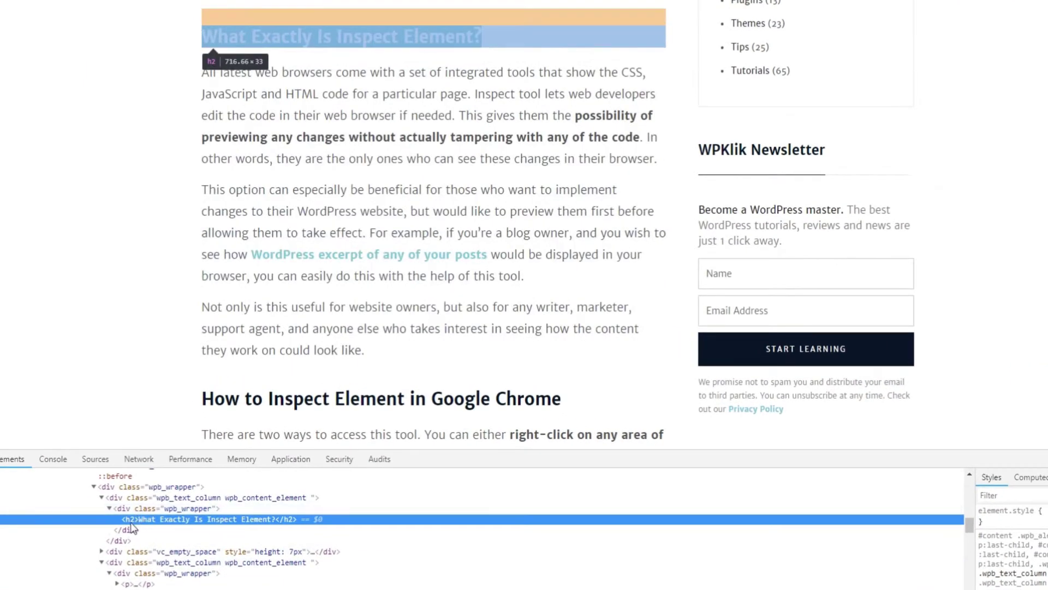
# Change the 'What Exactly Is Inspect Element?' heading's tag from h2 to h1.
pyautogui.doubleClick(130, 520)
pyautogui.write('h1')
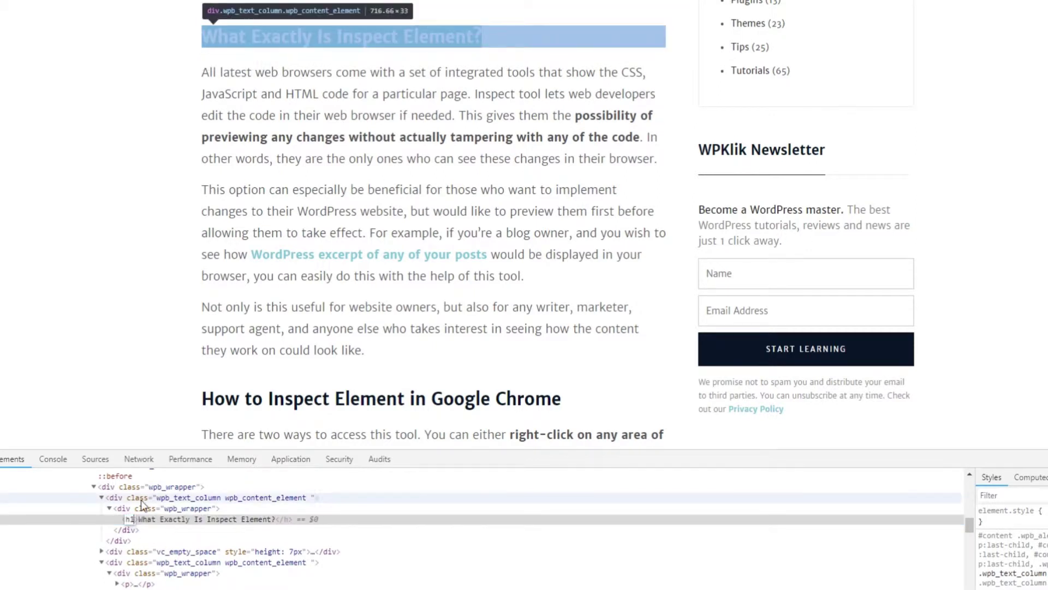
pyautogui.press('Return')
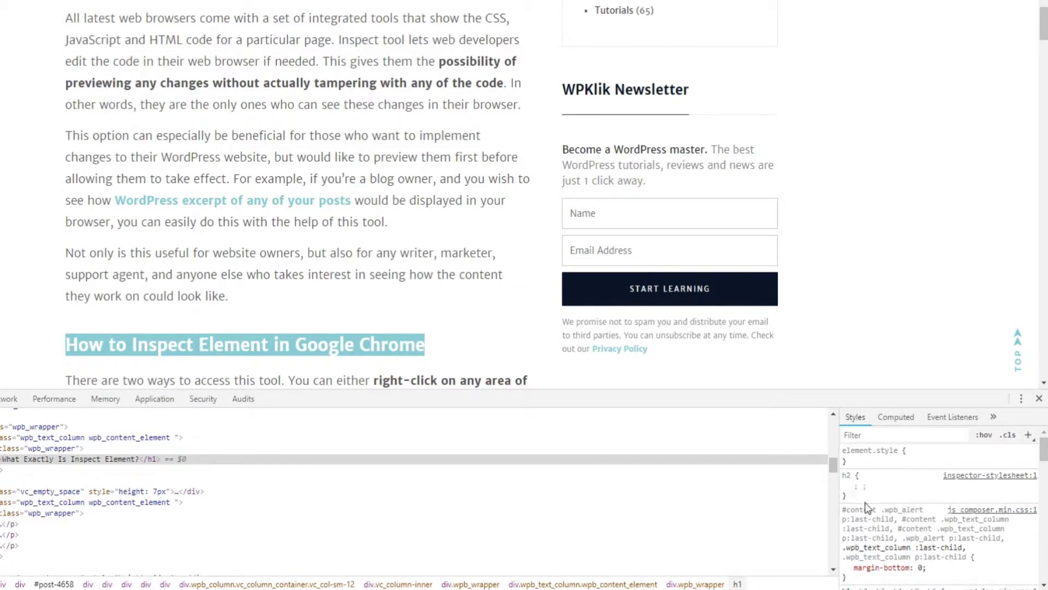
pyautogui.write('t')
# Add text-align: center to the new h2 style rule.
pyautogui.press('Tab')
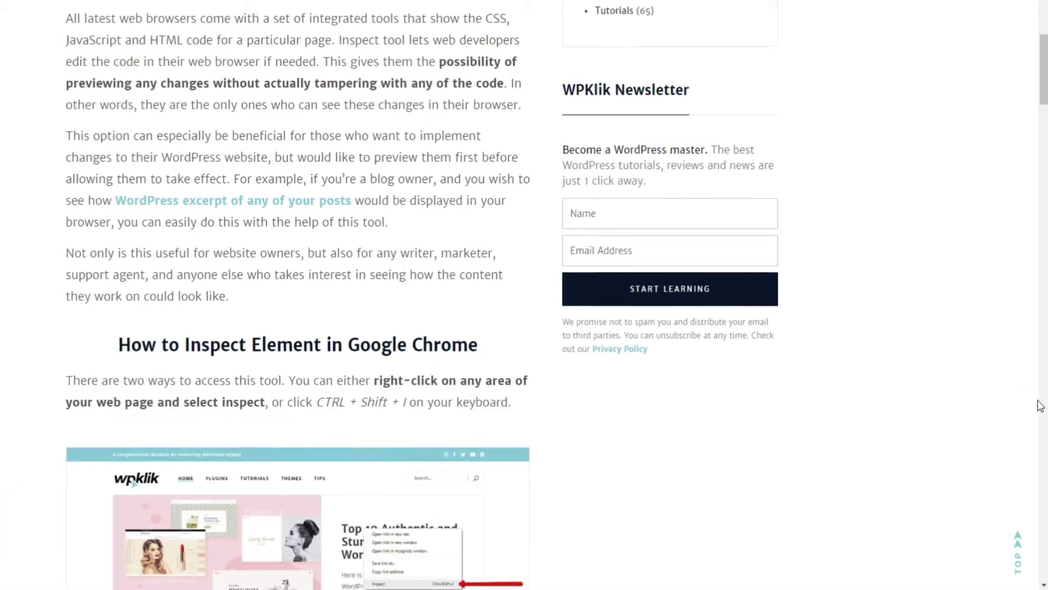
# Reload the wpklik article page to discard the DevTools heading edits.
pyautogui.click(42, 30)
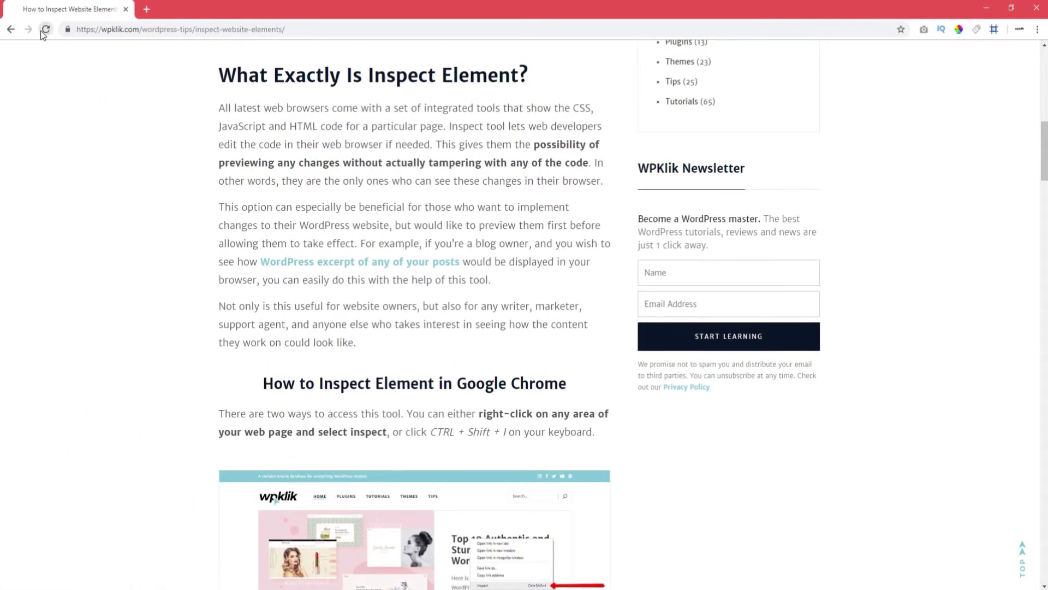